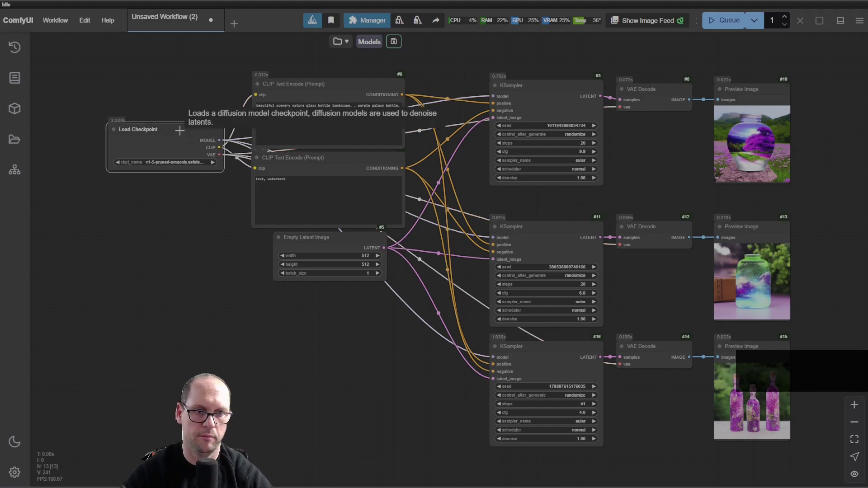
Move the Load Checkpoint node away from the prompt nodes and space the middle and lowest KSampler nodes farther apart
left_click_drag(177, 134, 147, 137)
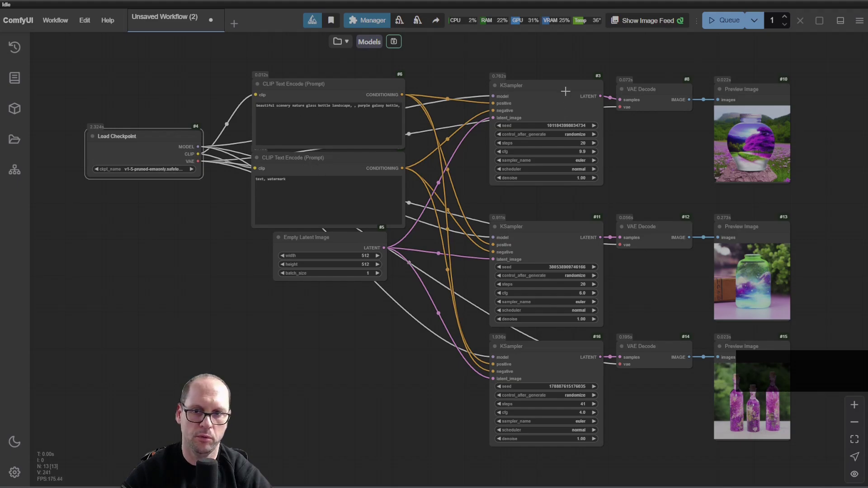
left_click_drag(573, 232, 569, 221)
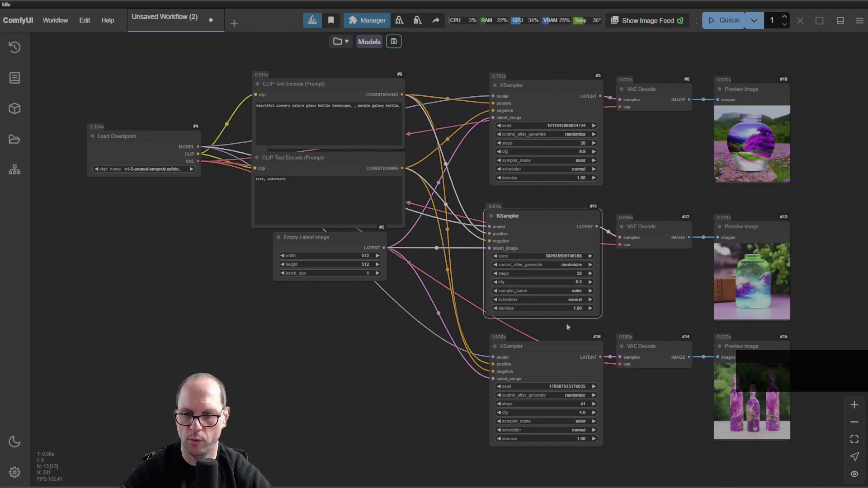
left_click_drag(566, 343, 569, 358)
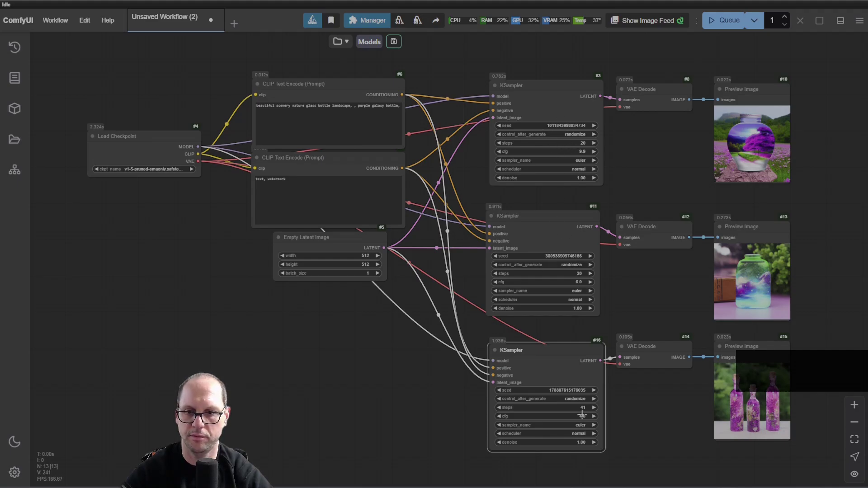
Hide the links between the nodes and show them again
left_click_drag(813, 180, 777, 161)
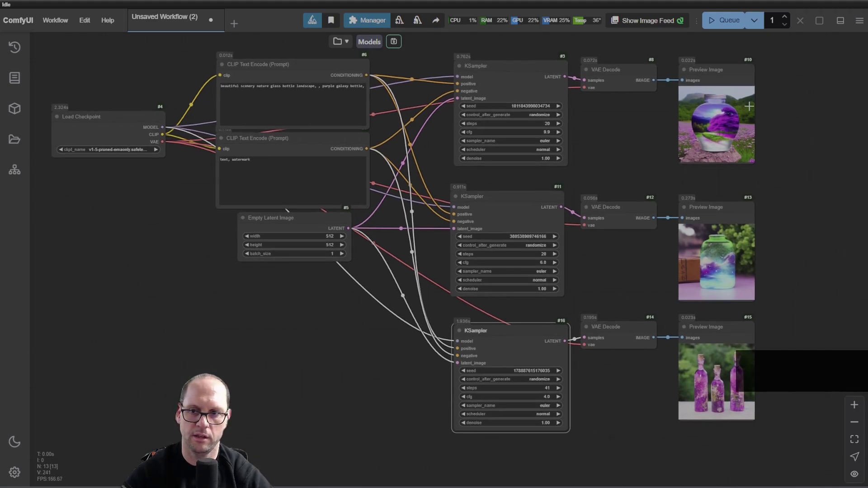
left_click_drag(640, 141, 694, 165)
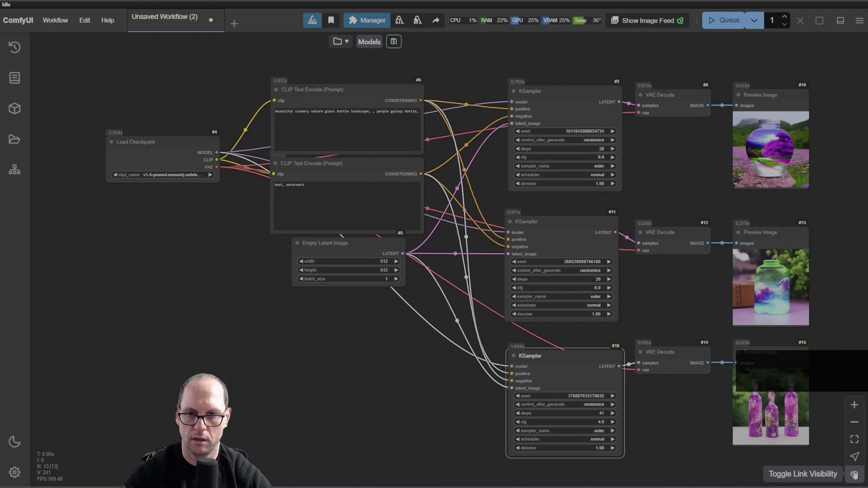
left_click(855, 474)
left_click(855, 474)
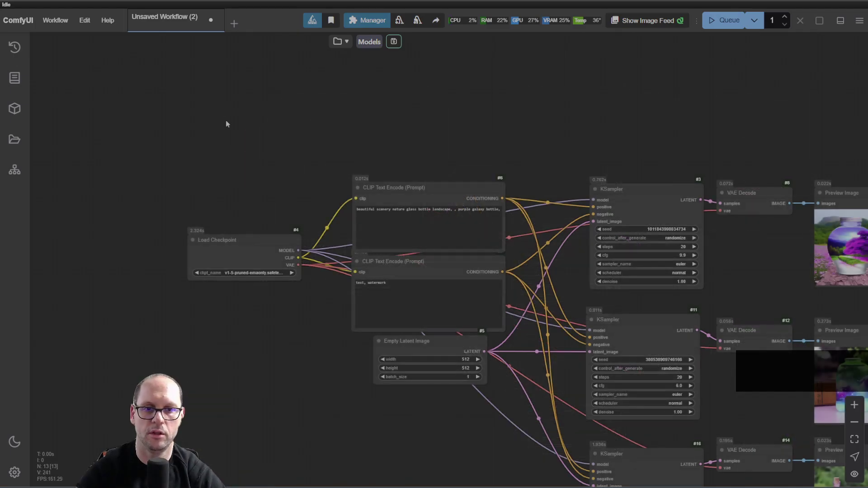
Add an Anything Everywhere node above Load Checkpoint and connect the MODEL output to it
double_click(226, 121)
type("any")
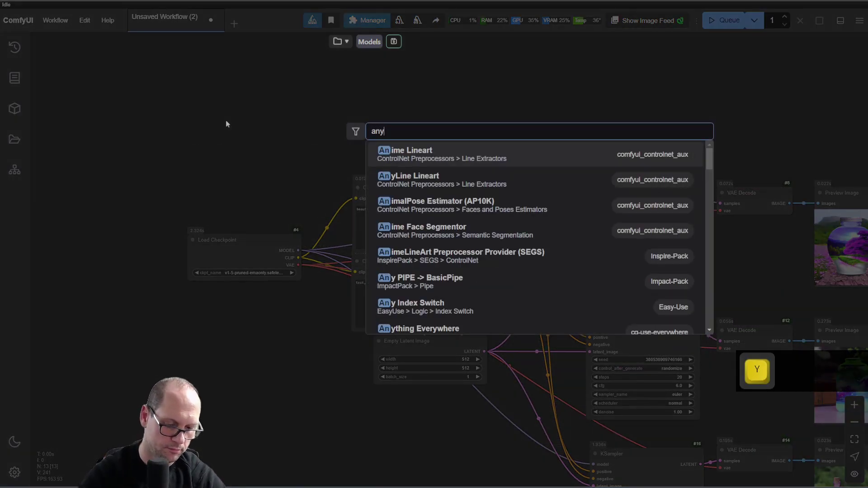
type("thin")
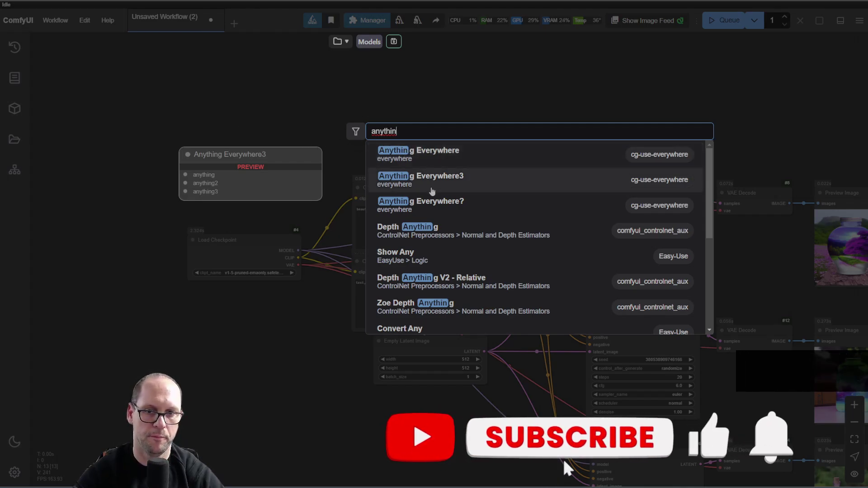
left_click(457, 156)
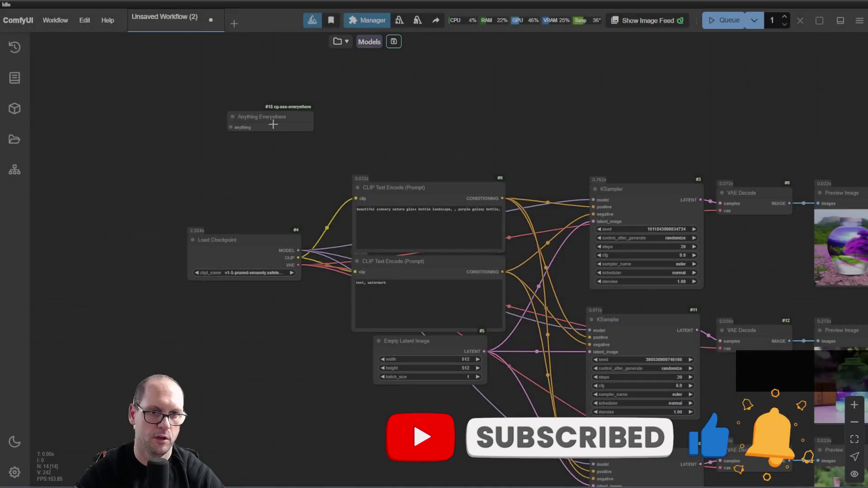
left_click_drag(274, 125, 311, 134)
left_click_drag(285, 244, 303, 153)
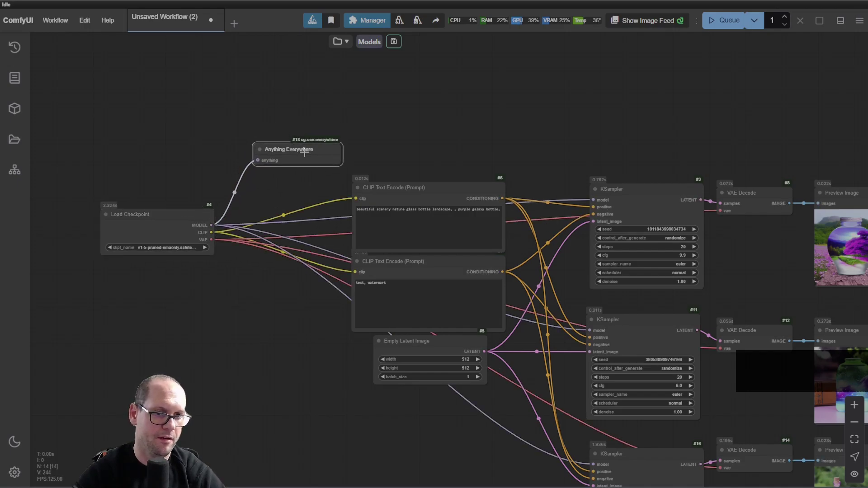
Disconnect the model input of the uppermost KSampler without adding a node, and inspect that input up close
scroll(226, 211, "up", 6)
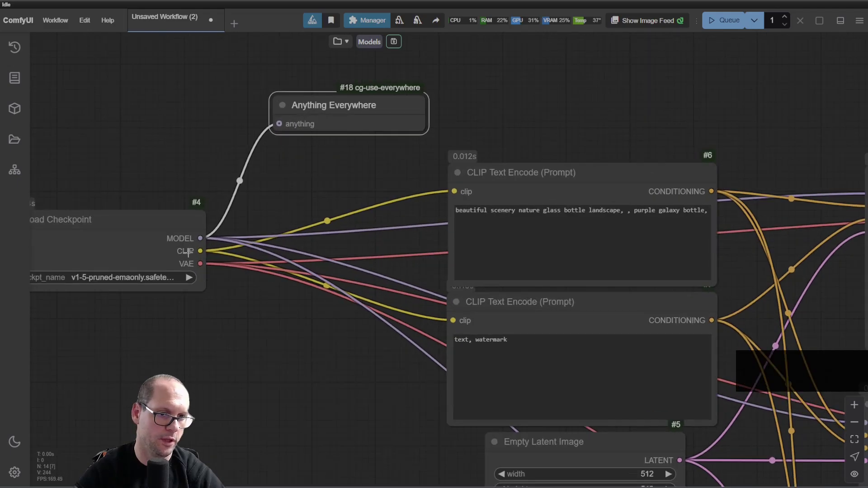
left_click_drag(332, 107, 313, 106)
left_click_drag(363, 183, 251, 109)
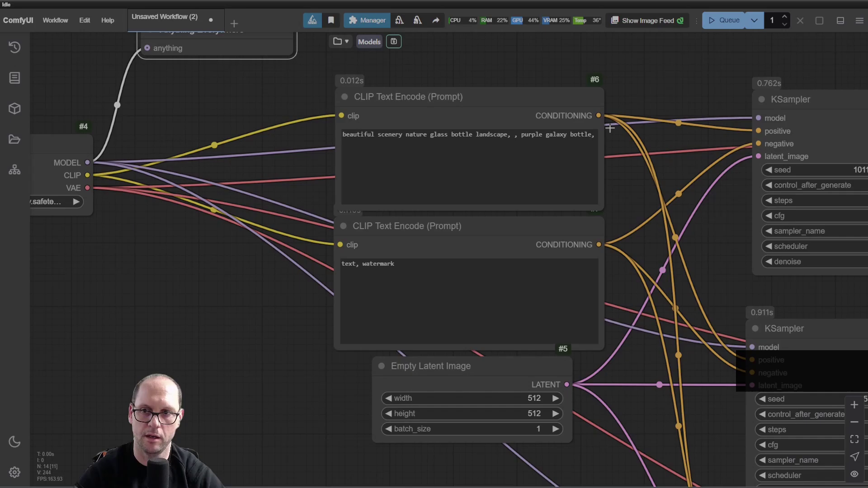
left_click_drag(721, 102, 691, 92)
scroll(690, 91, "down", 5)
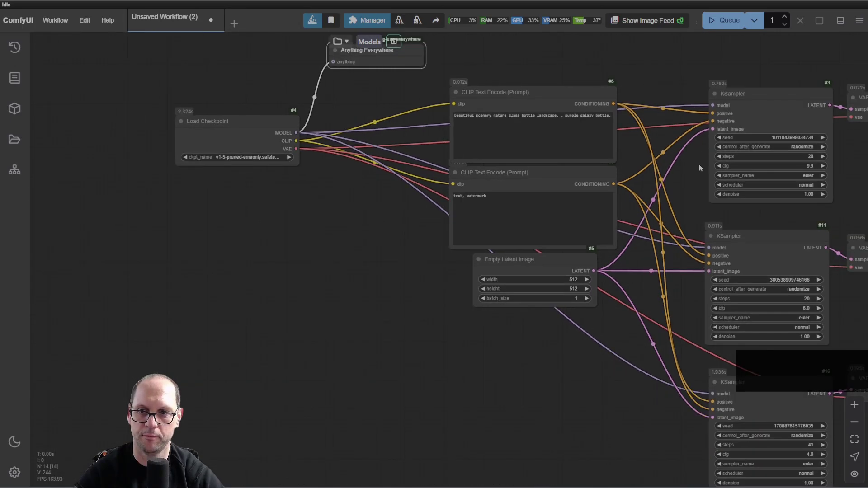
left_click_drag(700, 166, 637, 167)
left_click_drag(651, 101, 615, 77)
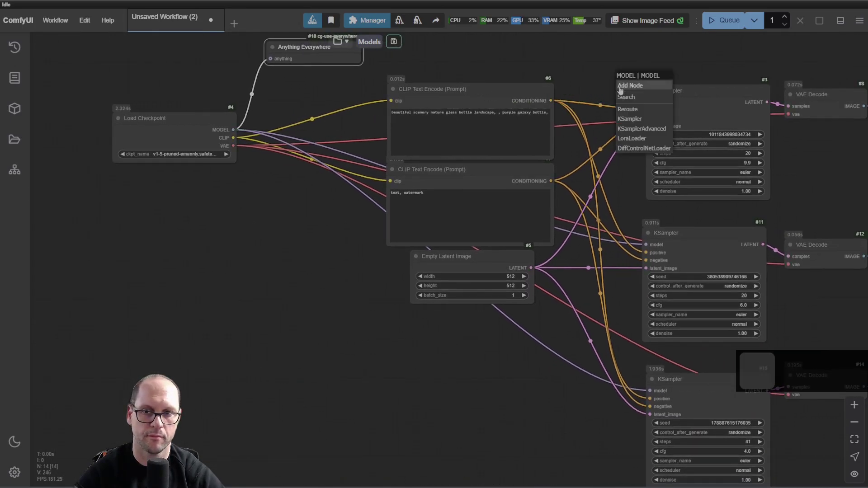
key("Escape")
scroll(640, 125, "up", 5)
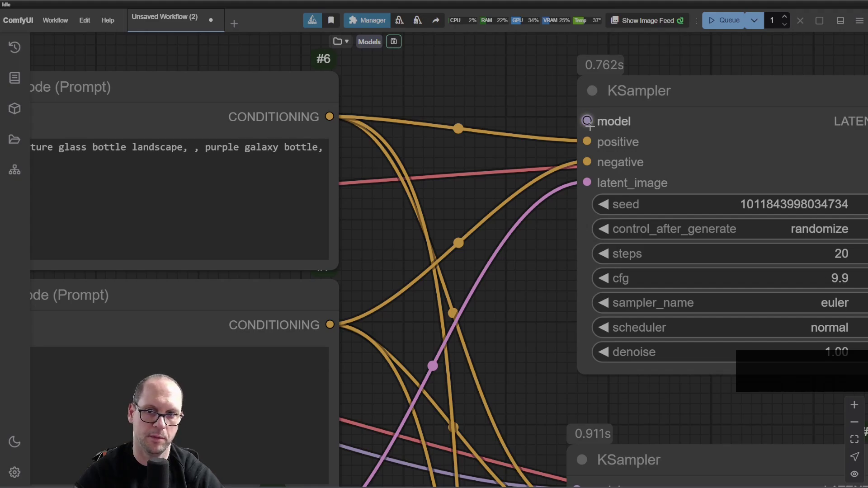
scroll(588, 122, "down", 5)
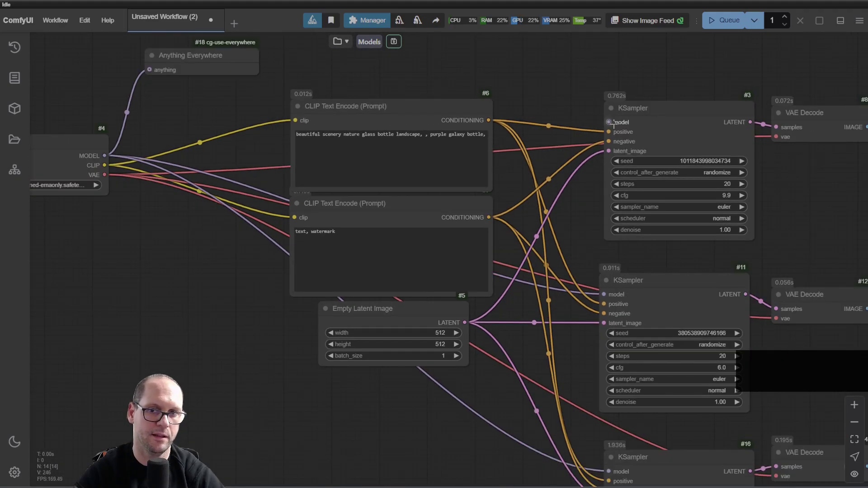
Raise the Anything Everywhere node slightly and disconnect the model inputs of the middle and lowest KSampler nodes
left_click_drag(562, 105, 592, 138)
left_click_drag(259, 90, 265, 66)
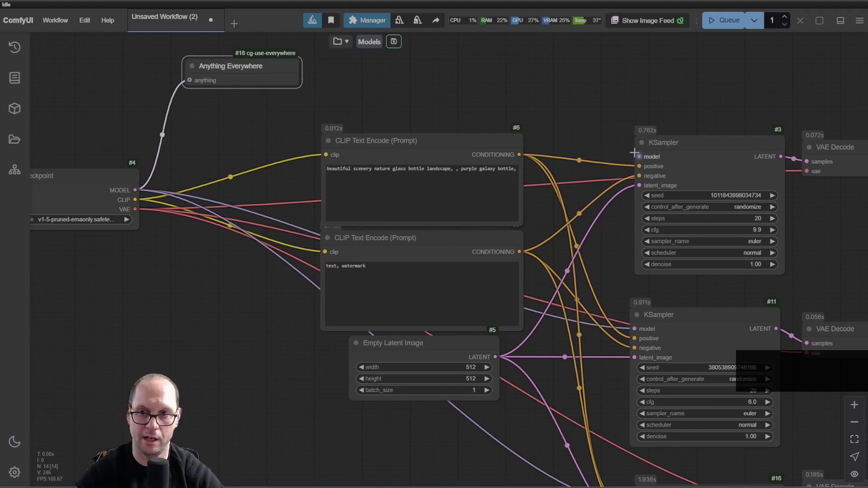
left_click_drag(634, 329, 617, 286)
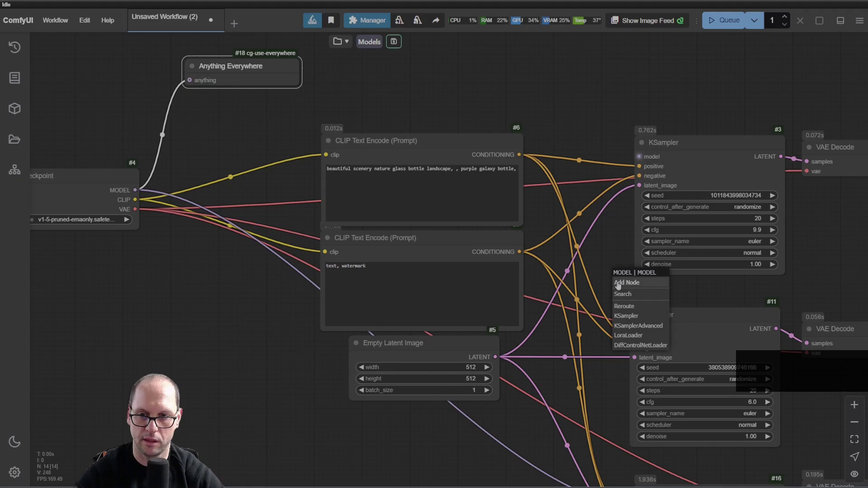
key("Escape")
left_click(605, 417)
left_click_drag(605, 413, 585, 260)
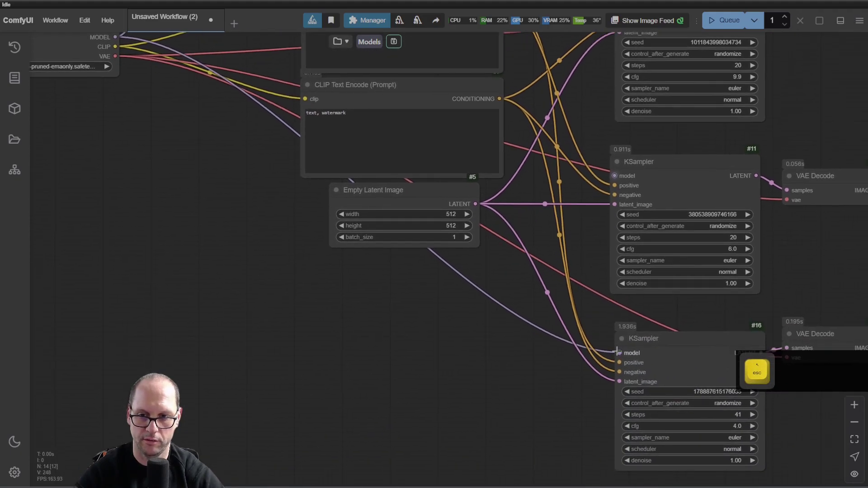
left_click_drag(617, 351, 605, 325)
key("Escape")
scroll(541, 416, "up", 3)
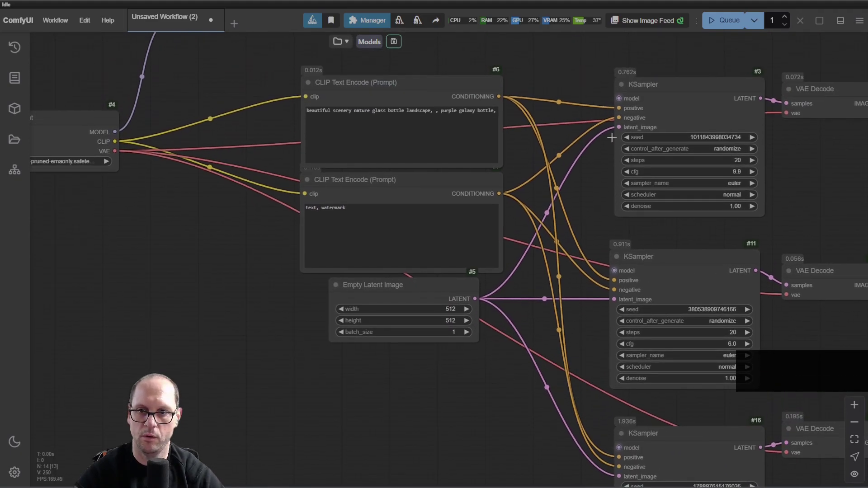
Duplicate the Anything Everywhere node, connect Load Checkpoint's VAE output to the copy and stack the two nodes
left_click_drag(268, 271, 252, 279)
scroll(527, 212, "down", 2)
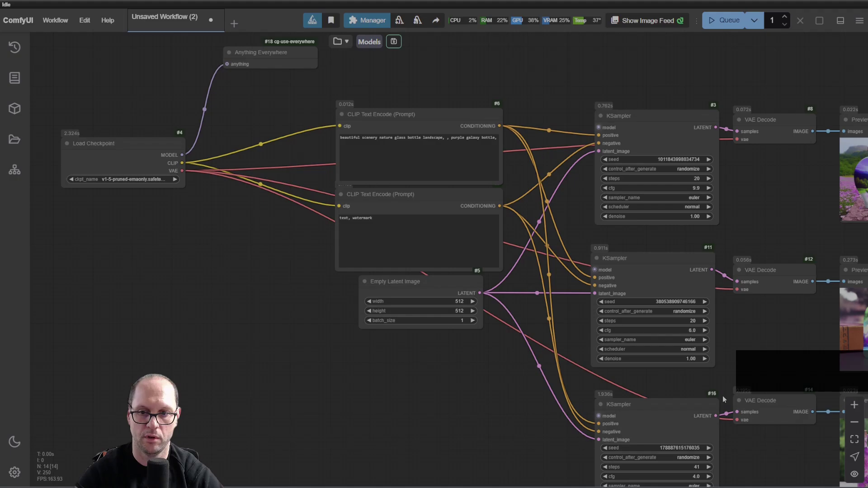
left_click_drag(268, 260, 299, 335)
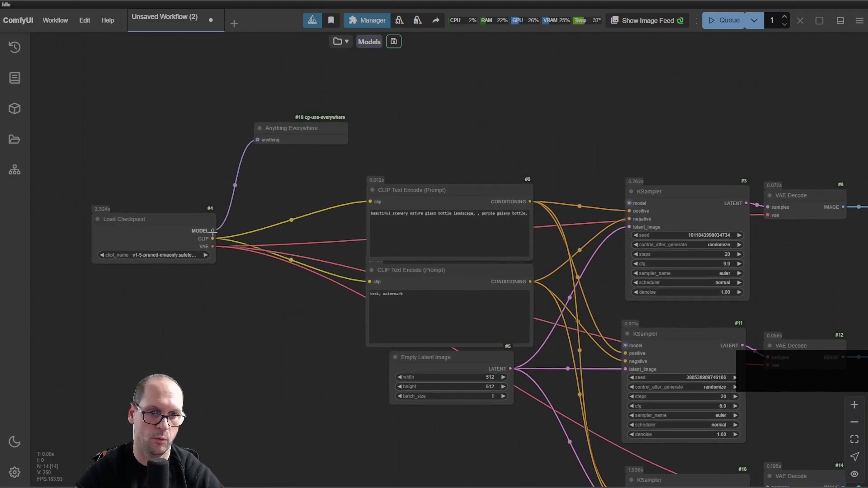
left_click_drag(295, 129, 291, 82)
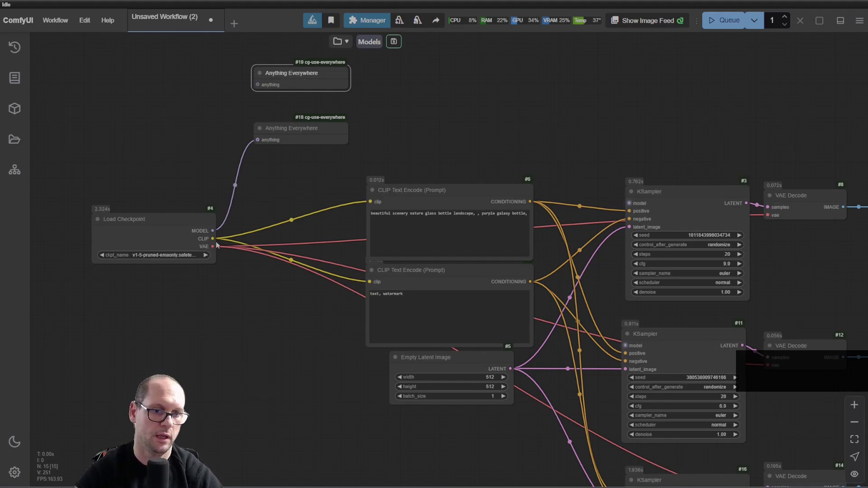
left_click_drag(213, 247, 276, 167)
left_click_drag(405, 150, 368, 99)
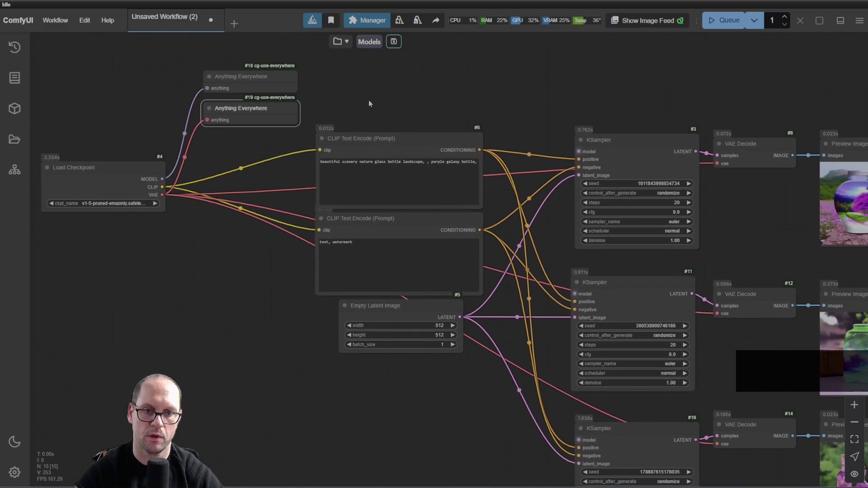
Disconnect the vae inputs of all three VAE Decode nodes, deleting the stray reroute node created along the way
left_click_drag(716, 163, 702, 179)
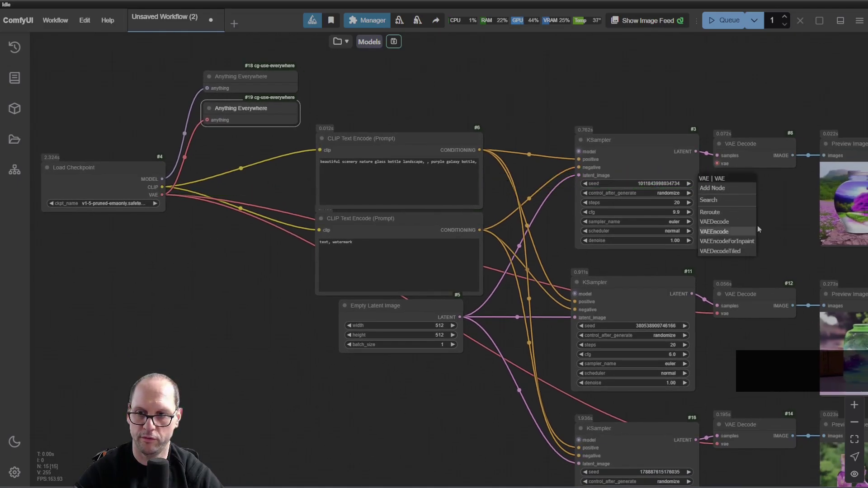
left_click(767, 239)
left_click_drag(717, 313, 702, 328)
left_click(756, 351)
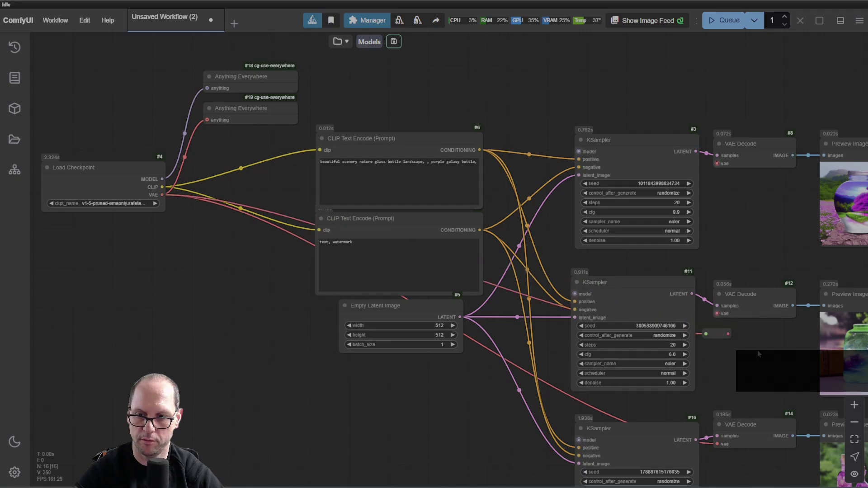
left_click(717, 332)
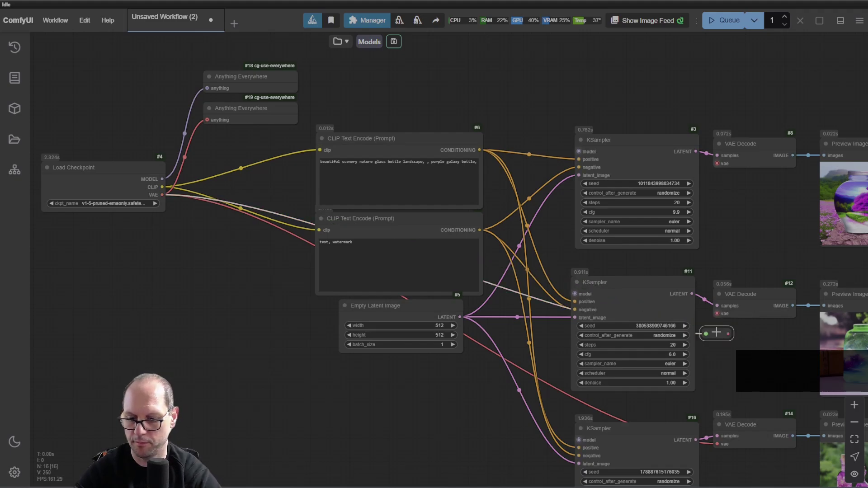
key("Delete")
left_click_drag(716, 444, 717, 444)
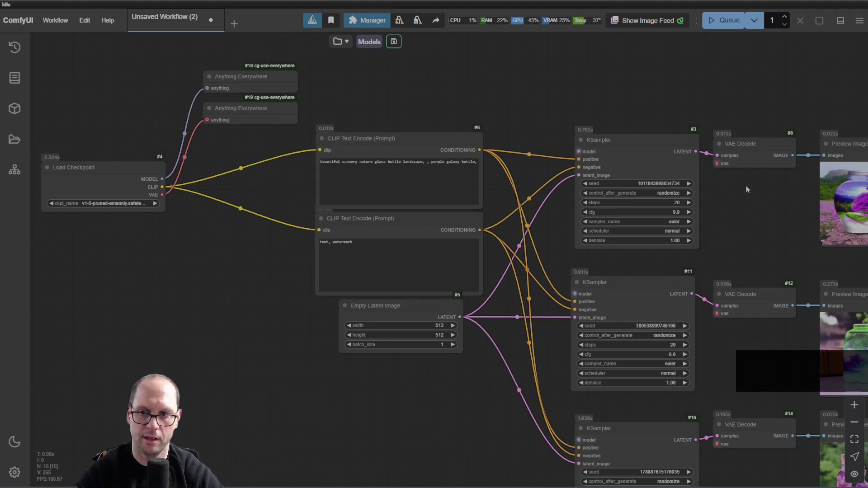
Queue the workflow and check the three newly generated preview images
scroll(747, 189, "up", 10)
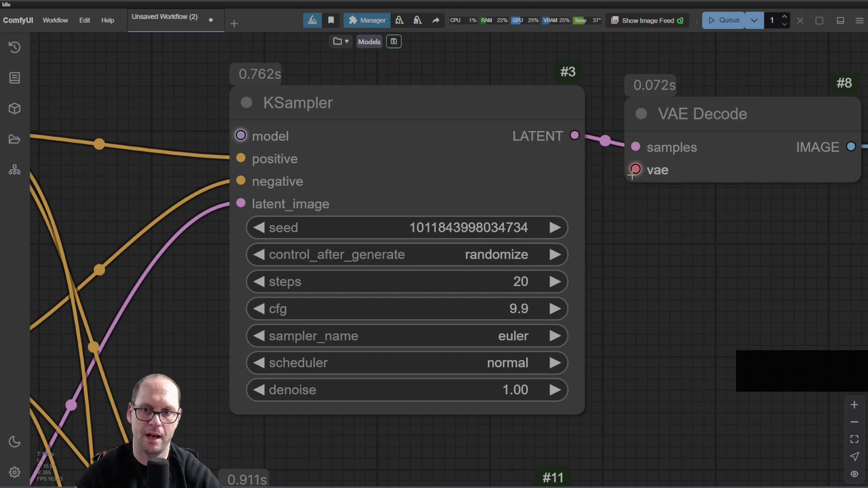
scroll(669, 209, "down", 3)
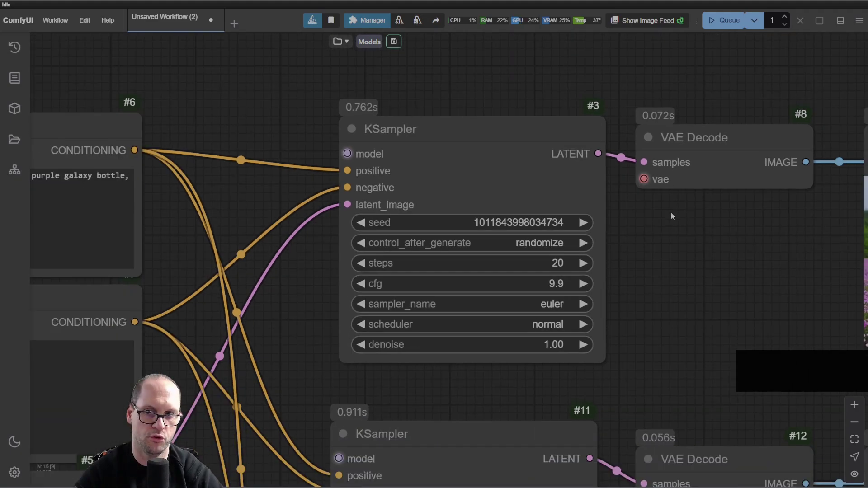
scroll(671, 217, "down", 5)
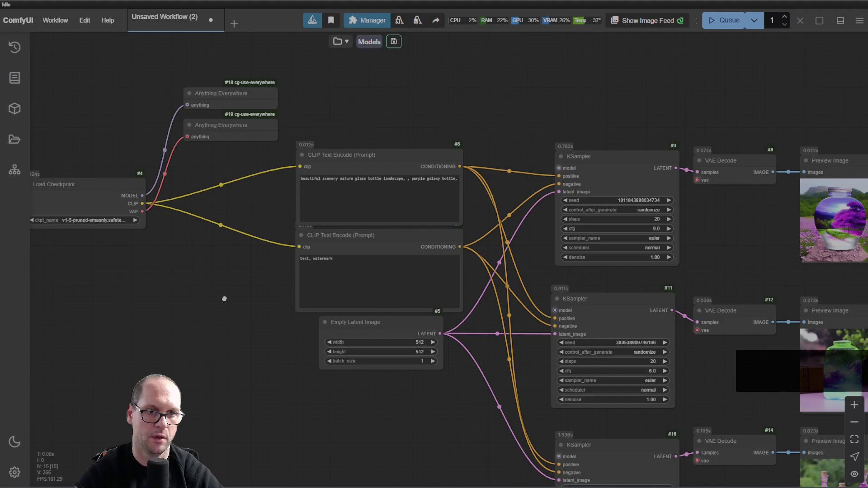
left_click_drag(225, 299, 231, 309)
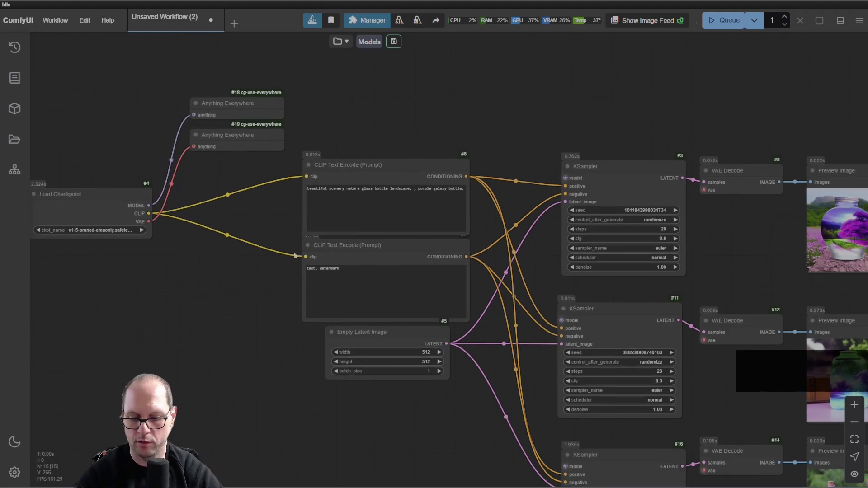
key("ctrl+Return")
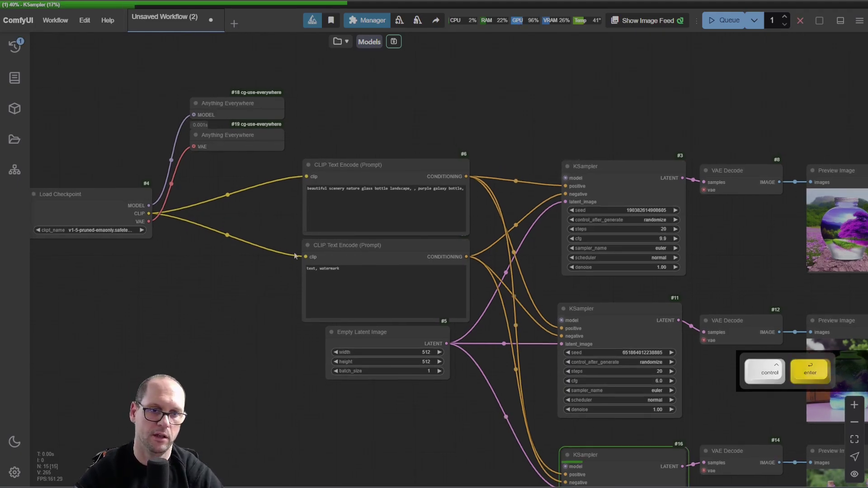
left_click_drag(726, 250, 529, 170)
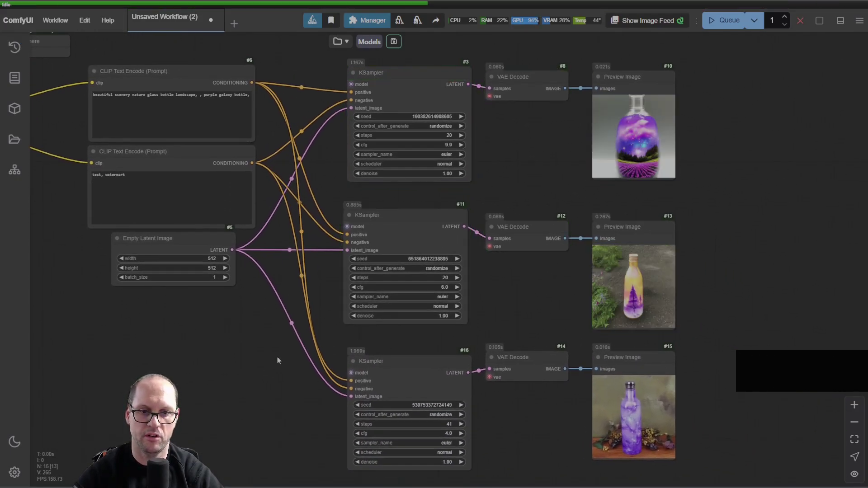
left_click_drag(189, 348, 557, 441)
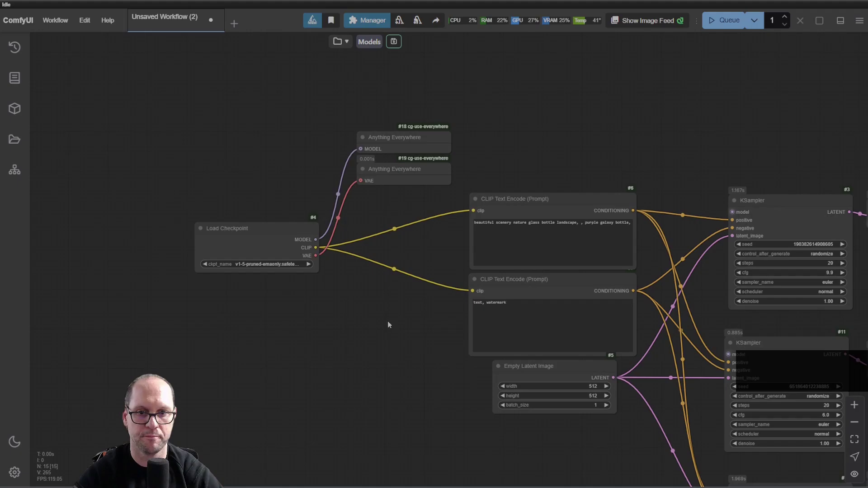
Respace the two stacked Anything Everywhere nodes and add an Anything Everywhere3 node directly below them
left_click_drag(365, 282, 359, 343)
left_click_drag(387, 200, 383, 154)
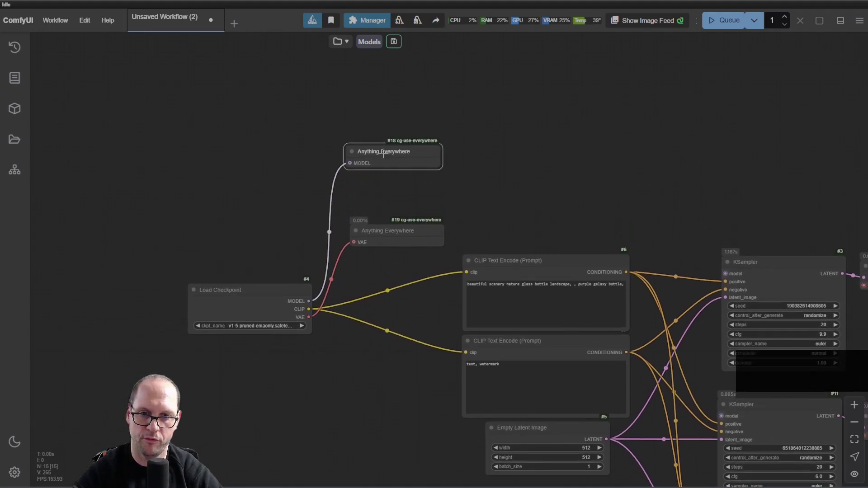
left_click_drag(381, 228, 378, 189)
double_click(365, 227)
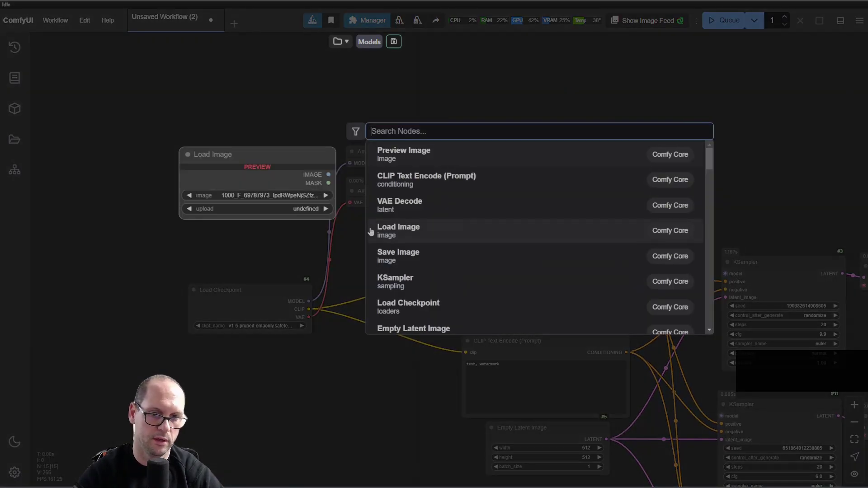
type("anythin")
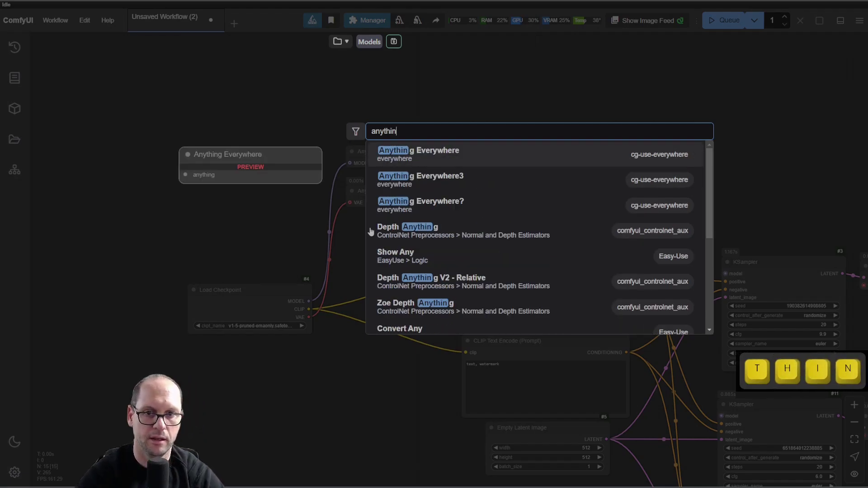
key("Down")
key("Return")
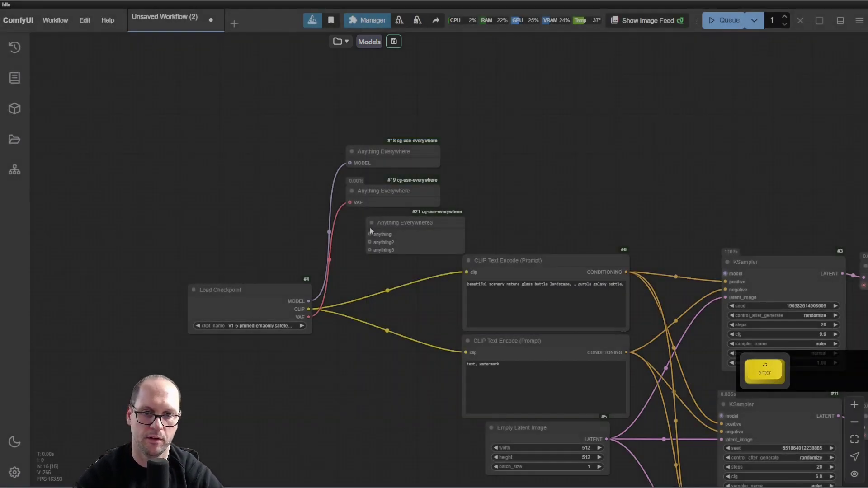
left_click_drag(384, 225, 365, 228)
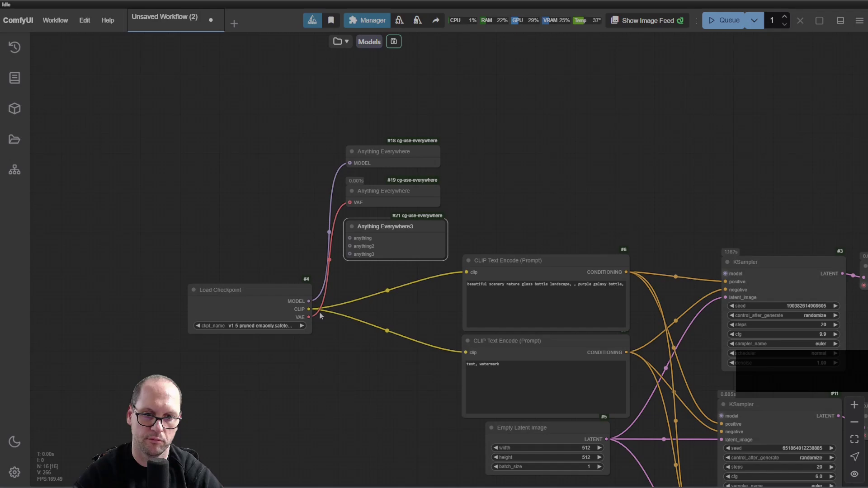
Connect Load Checkpoint's MODEL and VAE outputs to Anything Everywhere3's anything and anything3 inputs and delete the two single-input Anything Everywhere nodes
left_click_drag(309, 301, 350, 238)
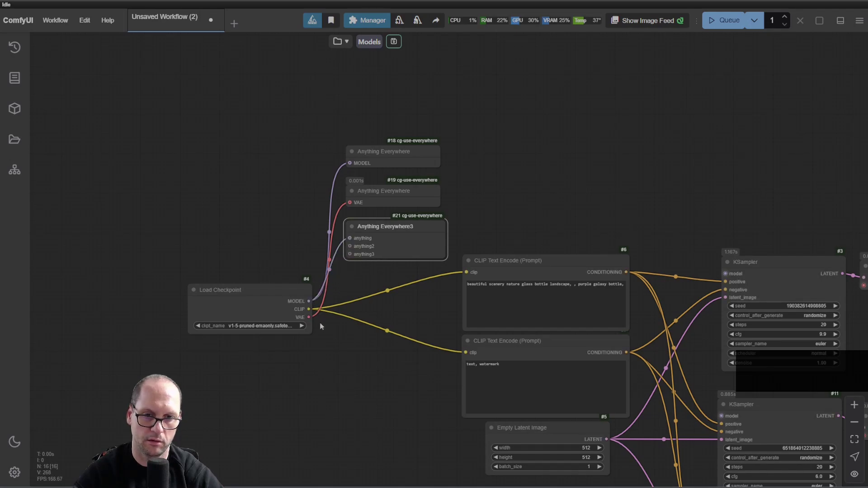
left_click_drag(310, 318, 364, 243)
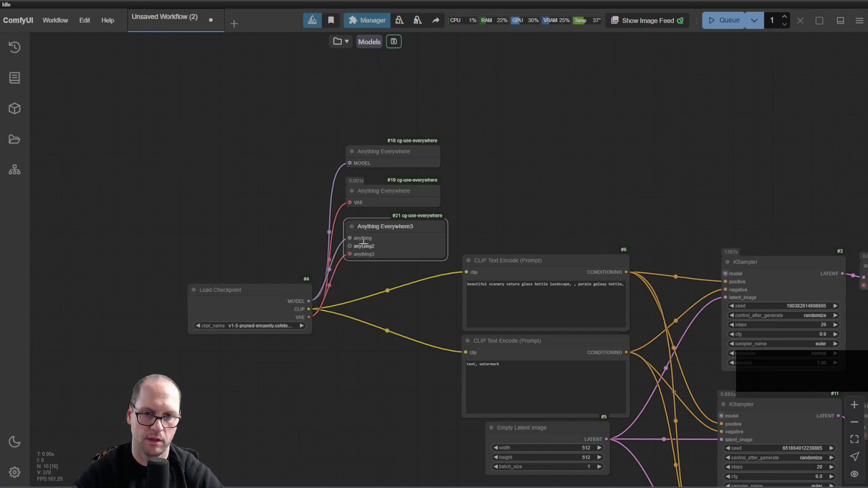
left_click(410, 153)
left_click(407, 190, "ctrl")
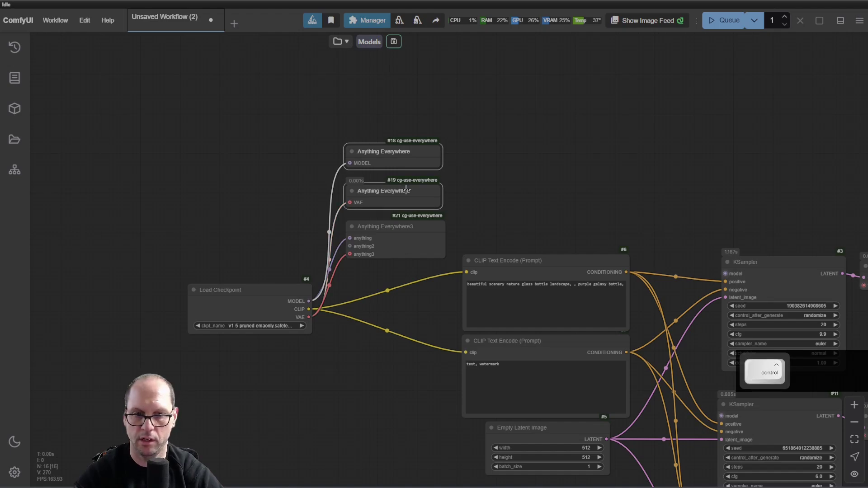
key("Delete")
mouse_move(405, 230)
left_mouse_down()
mouse_move(403, 198)
mouse_move(416, 212)
mouse_move(404, 225)
left_mouse_up()
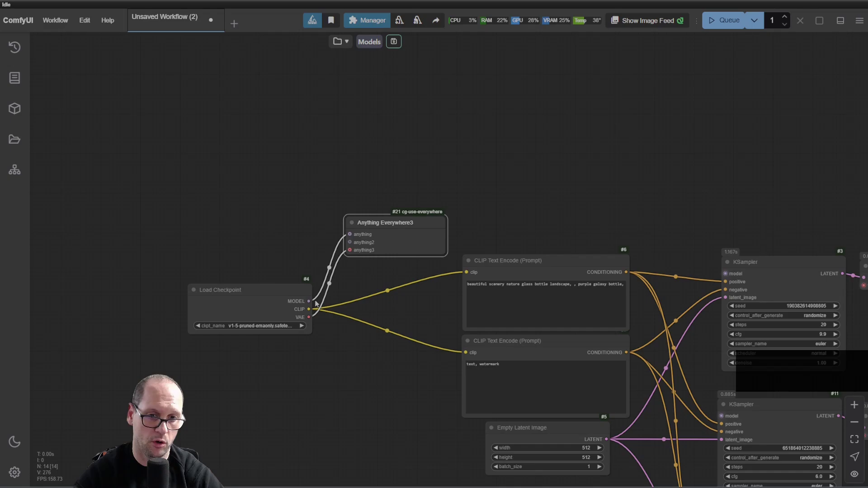
Connect Load Checkpoint's CLIP output to Anything Everywhere3's anything2 input and disconnect the clip inputs of both CLIP Text Encode nodes
left_click_drag(309, 309, 349, 243)
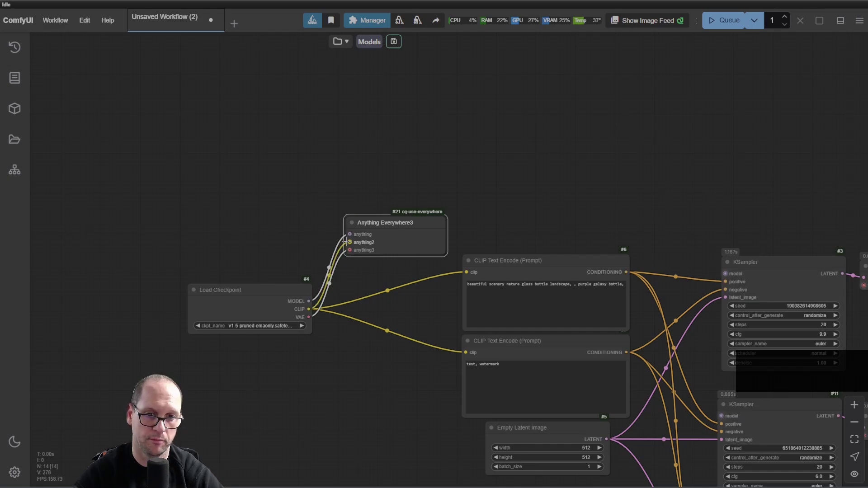
left_click_drag(282, 290, 246, 243)
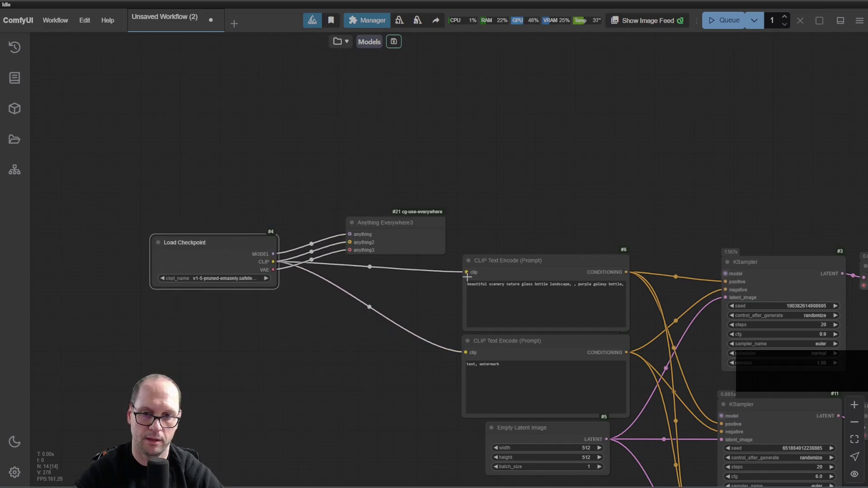
left_click_drag(466, 272, 428, 283)
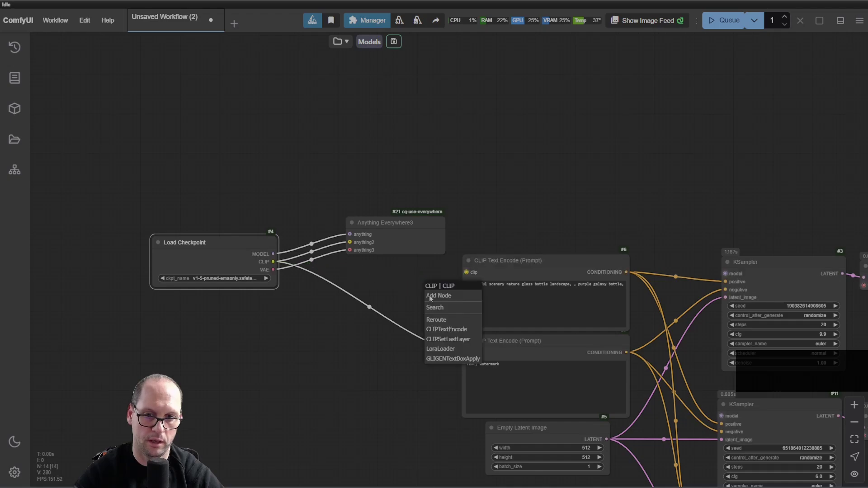
left_click(424, 273)
left_click_drag(465, 352, 397, 350)
left_click(373, 272)
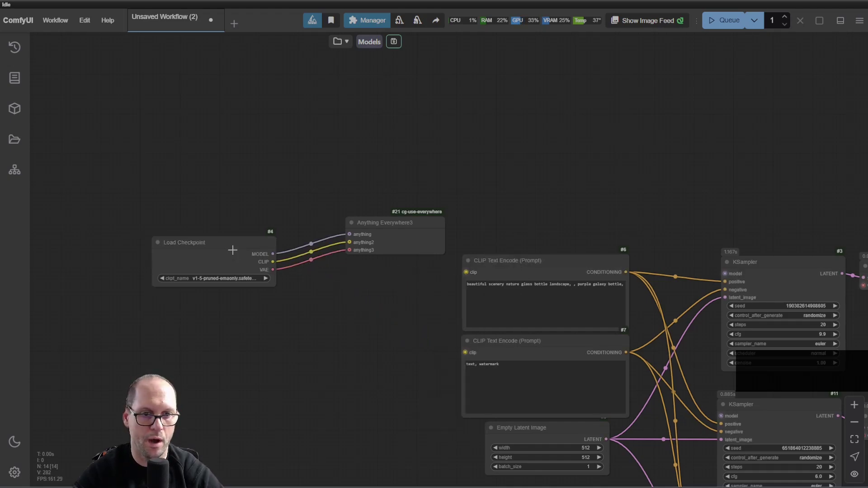
Move Load Checkpoint up beside Anything Everywhere3 with a wider gap and raise the upper CLIP Text Encode node slightly
left_click_drag(233, 250, 229, 230)
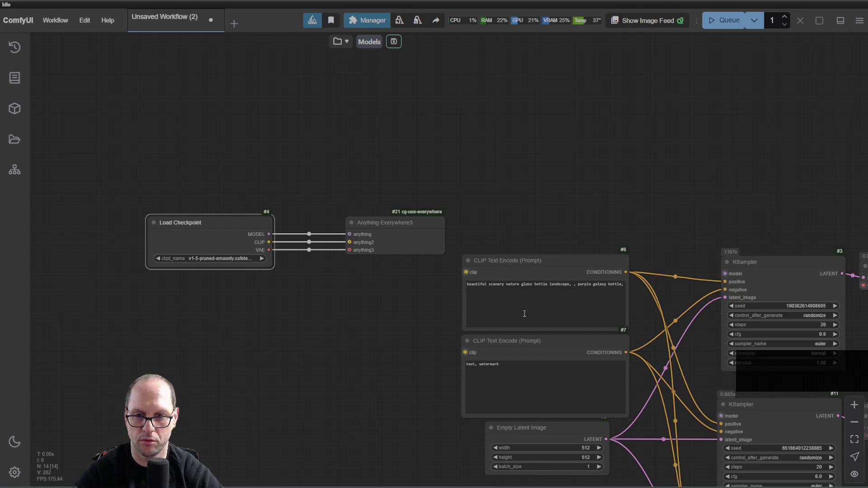
left_click_drag(510, 261, 508, 250)
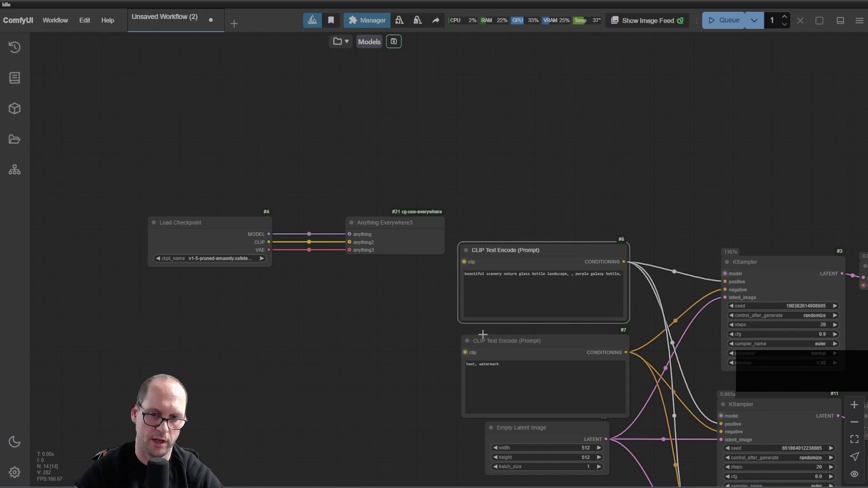
left_click_drag(244, 225, 238, 219)
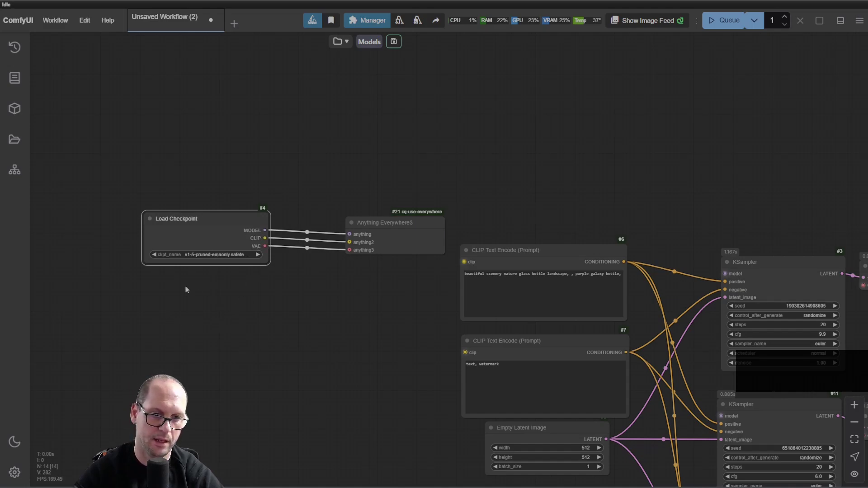
left_click_drag(230, 218, 218, 219)
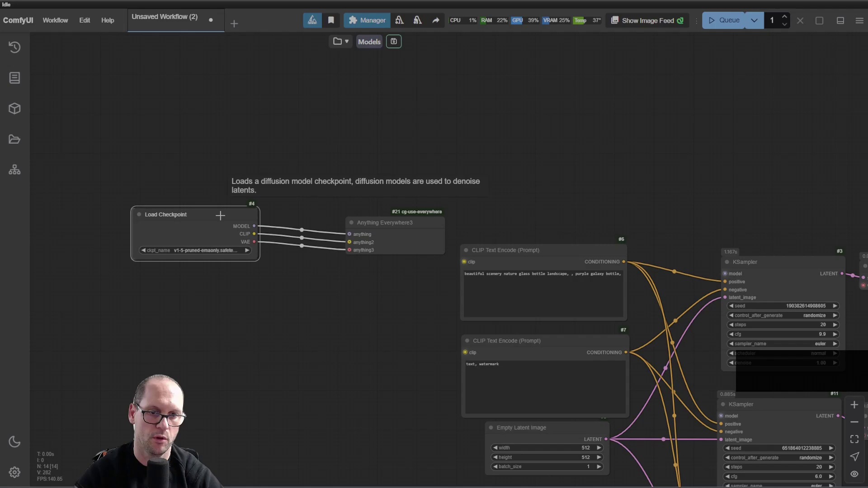
Add a Load VAE node below Load Checkpoint
double_click(177, 330)
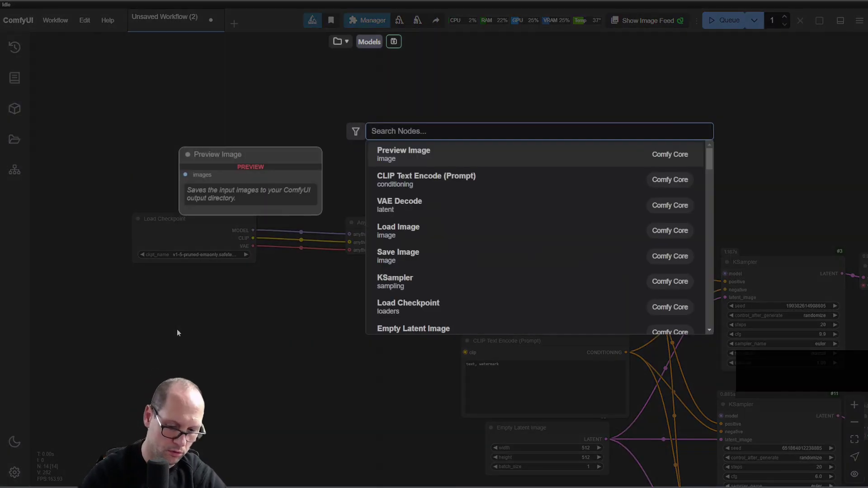
type("load va")
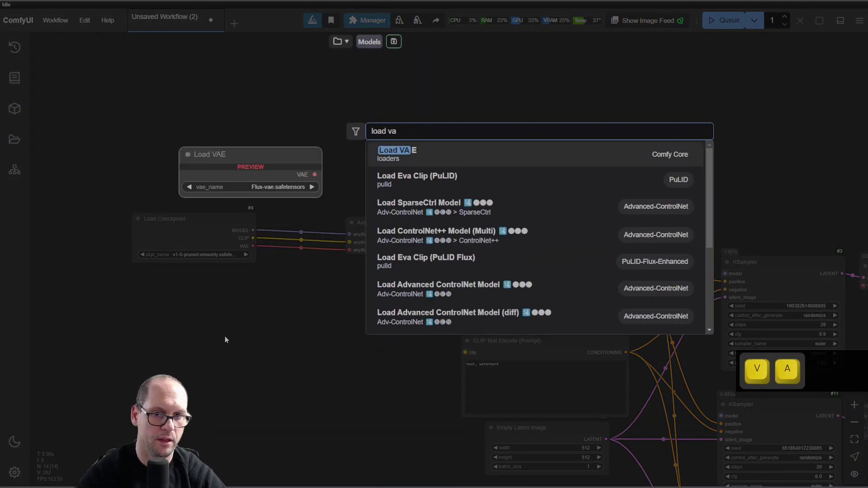
left_click(444, 157)
left_click_drag(259, 322, 223, 308)
Set Load VAE to vae-ft-mse-840000-ema-pruned.safetensors and connect its VAE output to Anything Everywhere3's anything3 input
left_click(231, 330)
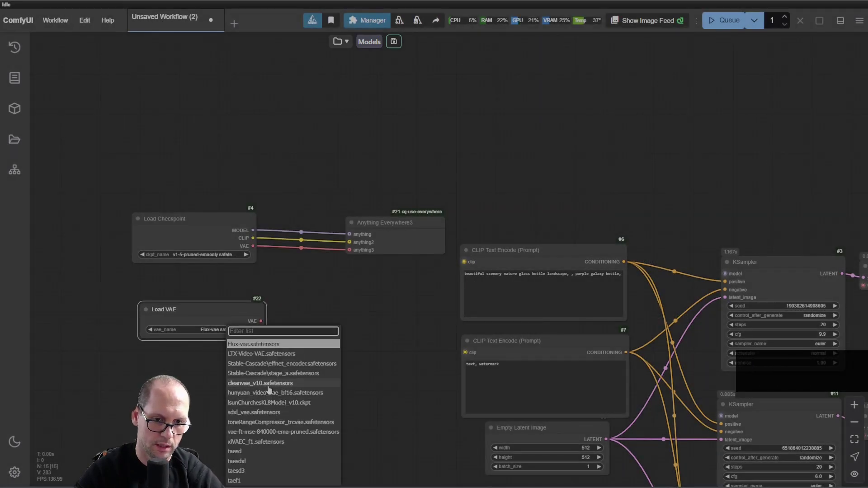
left_click(272, 432)
left_click_drag(260, 321, 349, 250)
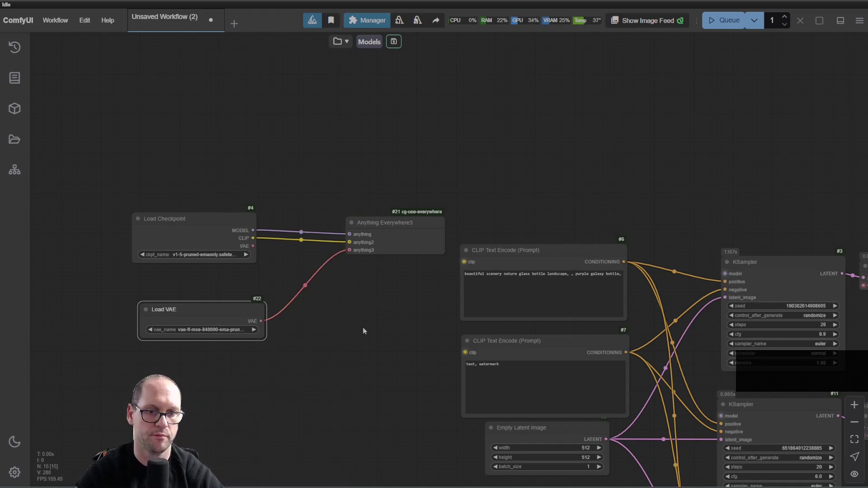
Add a Load CLIP node between Load Checkpoint and Load VAE and connect its CLIP output to Anything Everywhere3's anything2 input
left_click_drag(234, 221, 232, 199)
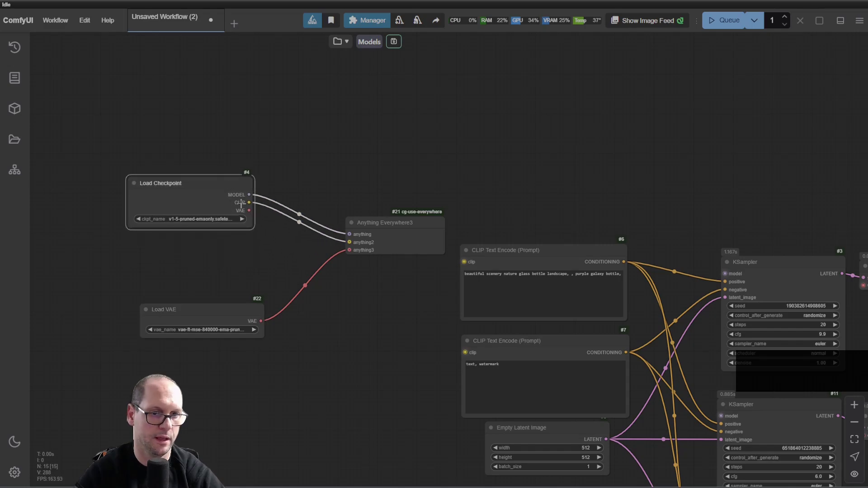
double_click(194, 278)
type("load")
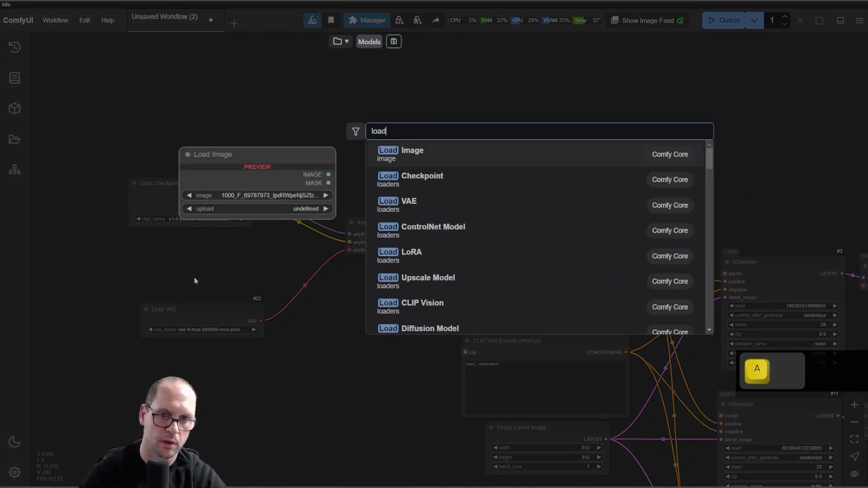
type(" c")
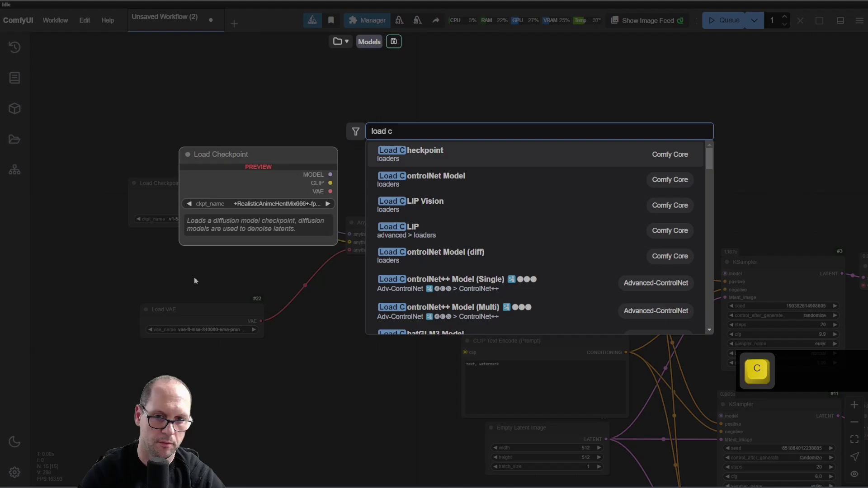
type("lip")
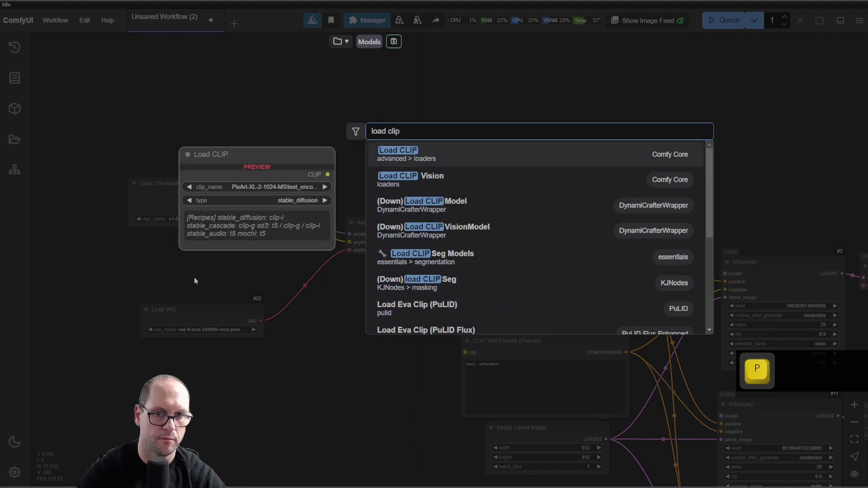
key("Return")
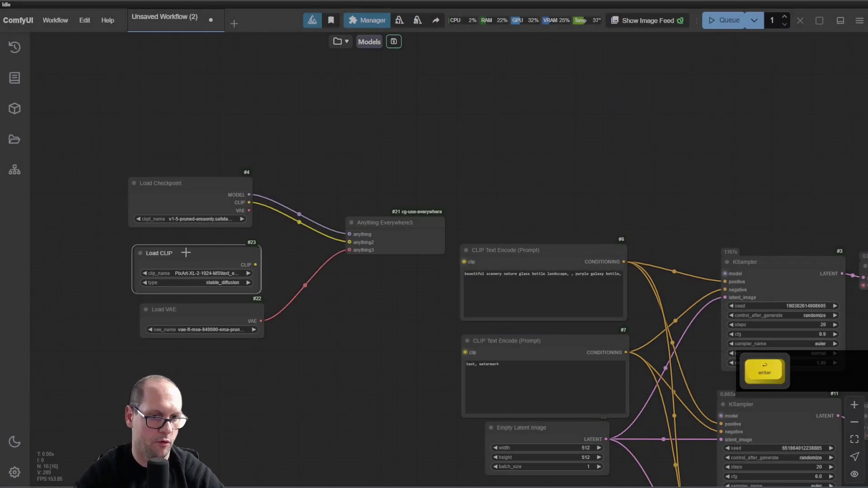
left_click_drag(186, 252, 184, 253)
left_click_drag(253, 266, 350, 243)
Examine the decluttered workflow from the loader nodes through the samplers to the preview images
left_click_drag(379, 309, 311, 273)
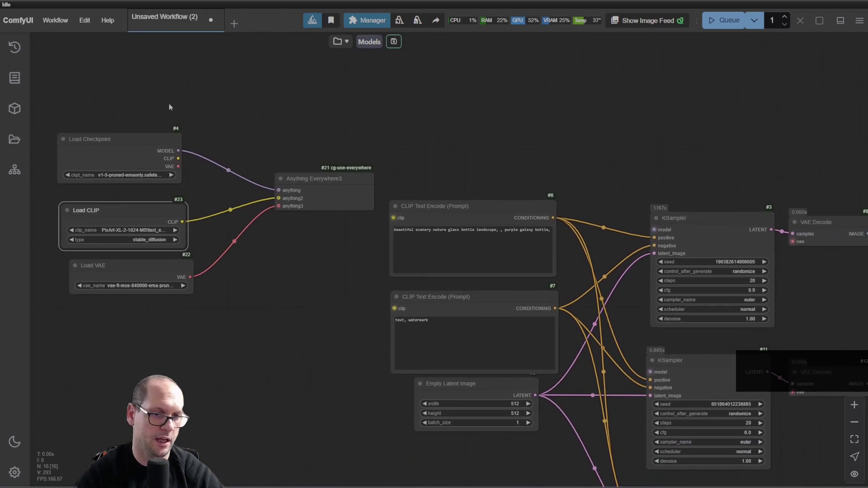
left_click_drag(284, 317, 36, 182)
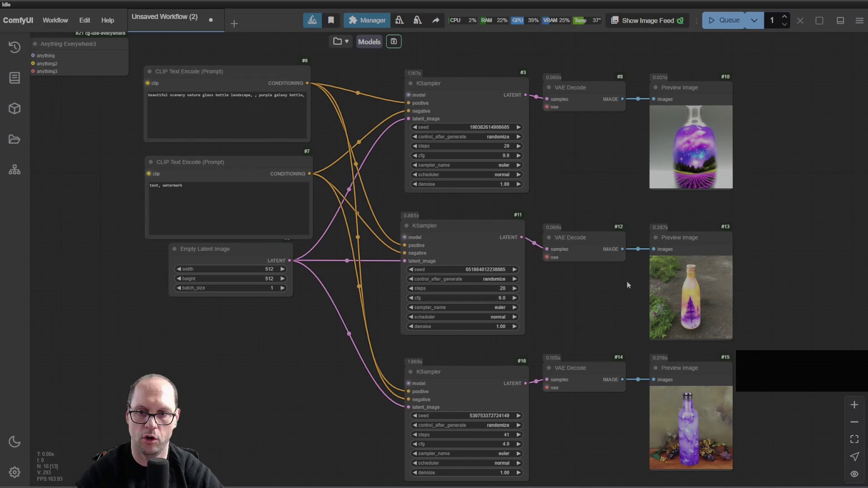
left_click_drag(605, 310, 567, 280)
scroll(545, 242, "down", 3)
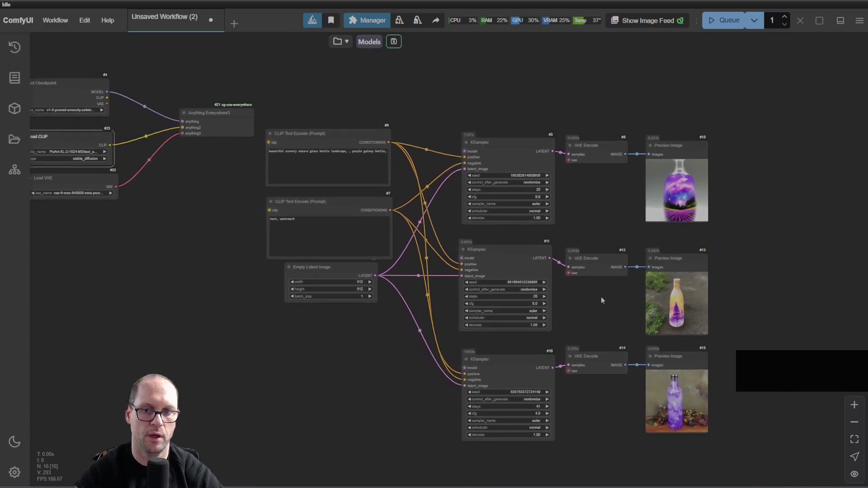
left_click_drag(601, 297, 688, 288)
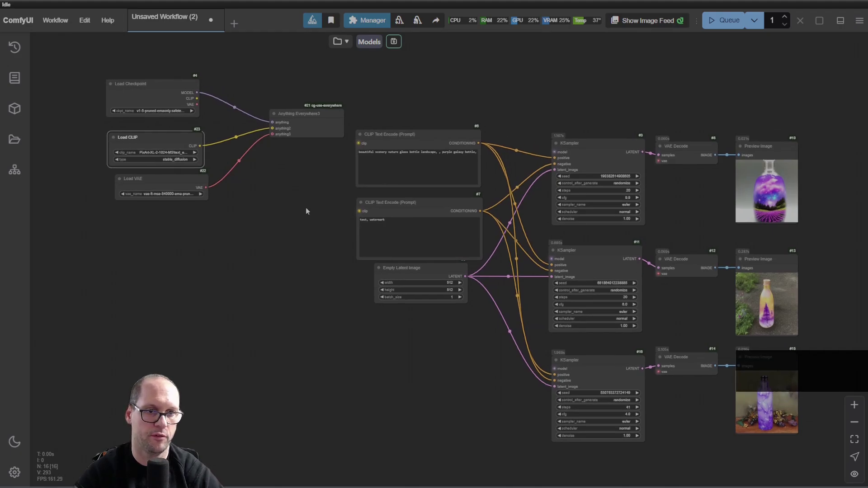
scroll(324, 176, "up", 4)
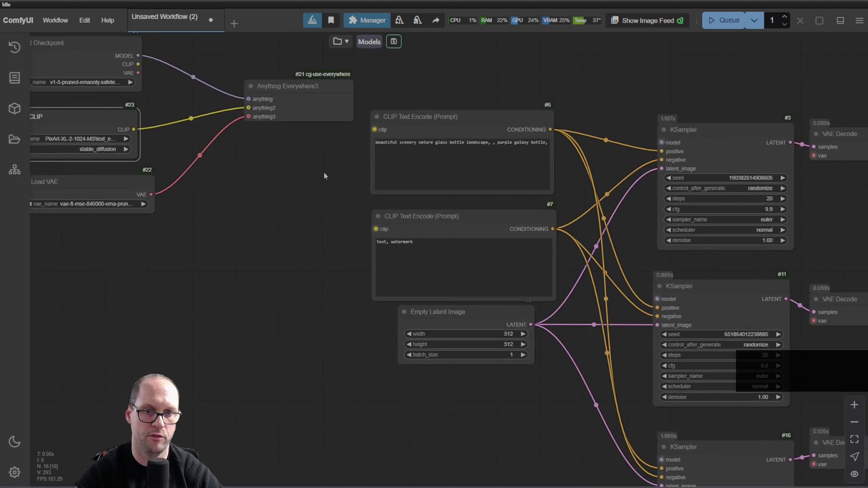
scroll(324, 176, "up", 1)
left_click_drag(324, 176, 333, 250)
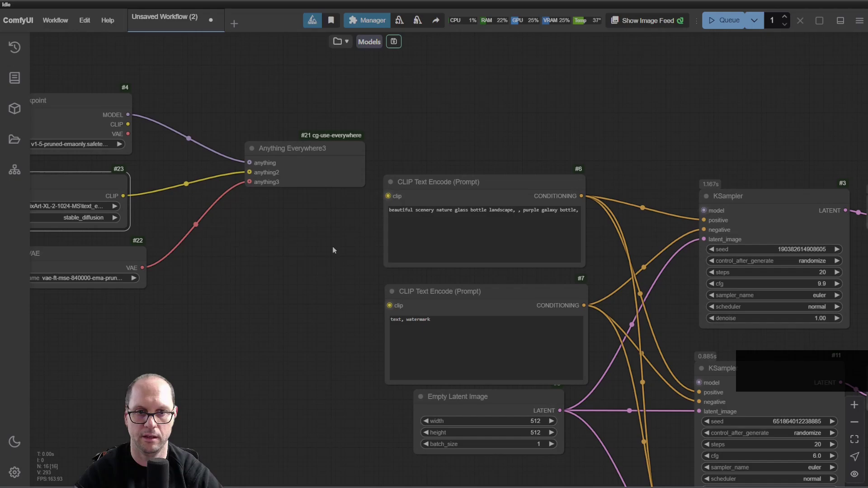
Shift the Anything Everywhere3 node slightly down and away from the CLIP Text Encode nodes and deselect it
left_click_drag(281, 146, 272, 156)
scroll(275, 156, "up", 1)
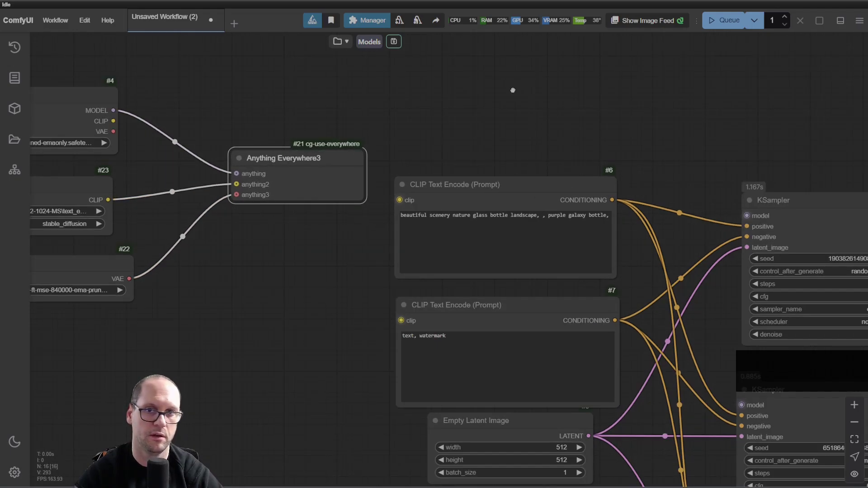
left_click(511, 90)
Search the Custom Nodes Manager for "everywh" to find the Use Everywhere node pack and close the manager
left_click(367, 22)
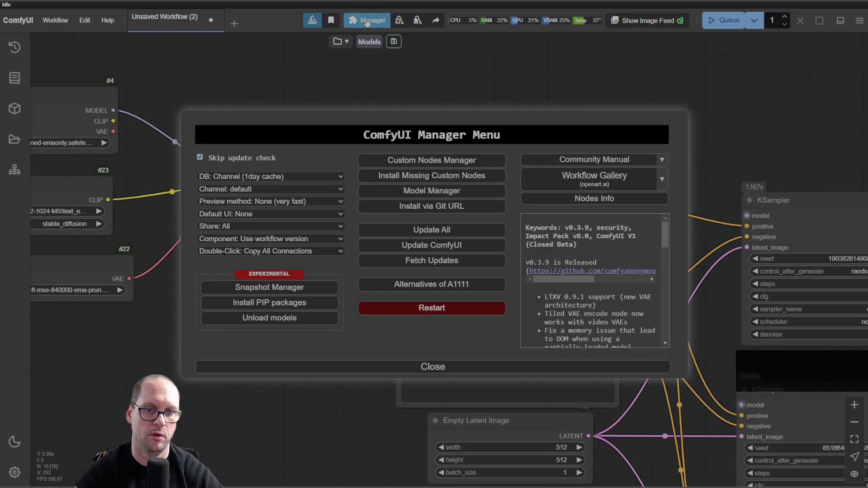
left_click(432, 160)
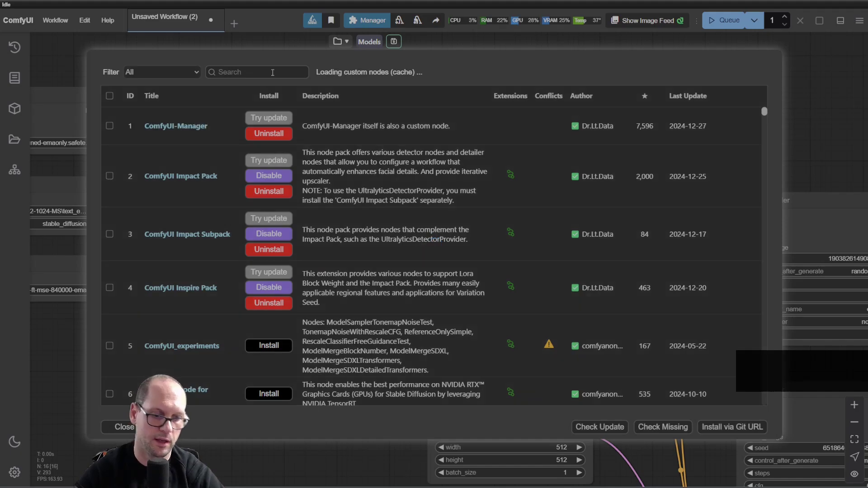
left_click(273, 73)
type("every")
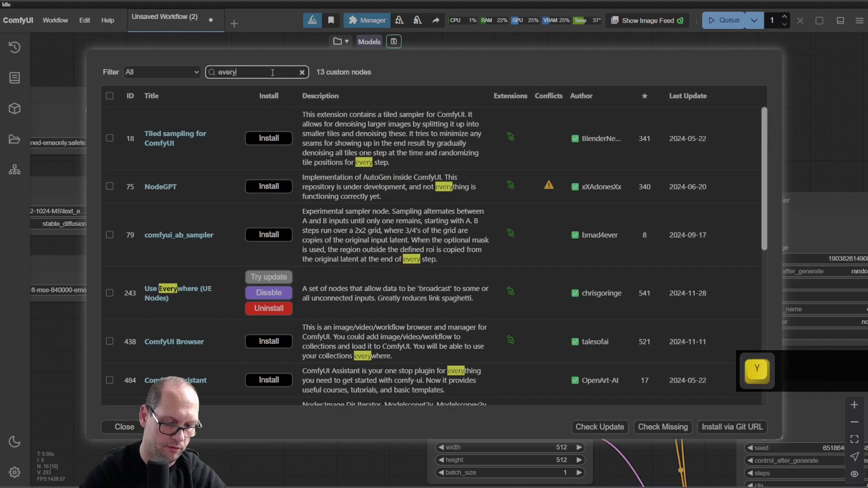
type("wh")
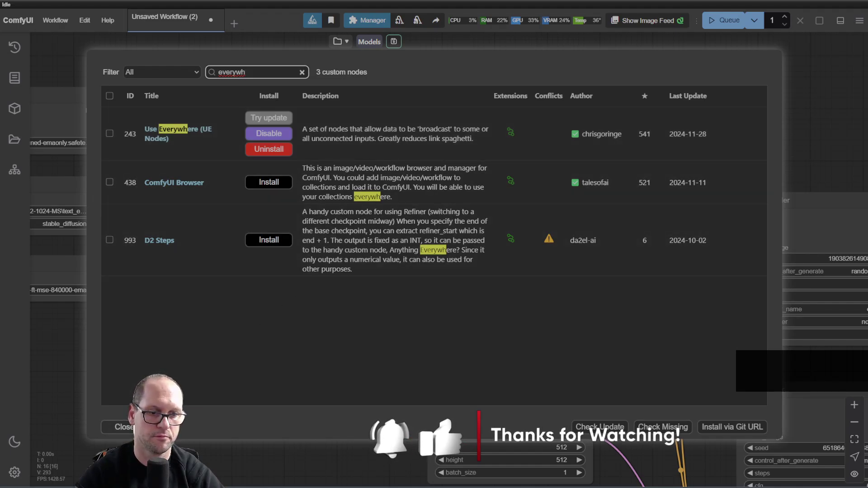
key("Escape")
left_click(385, 371)
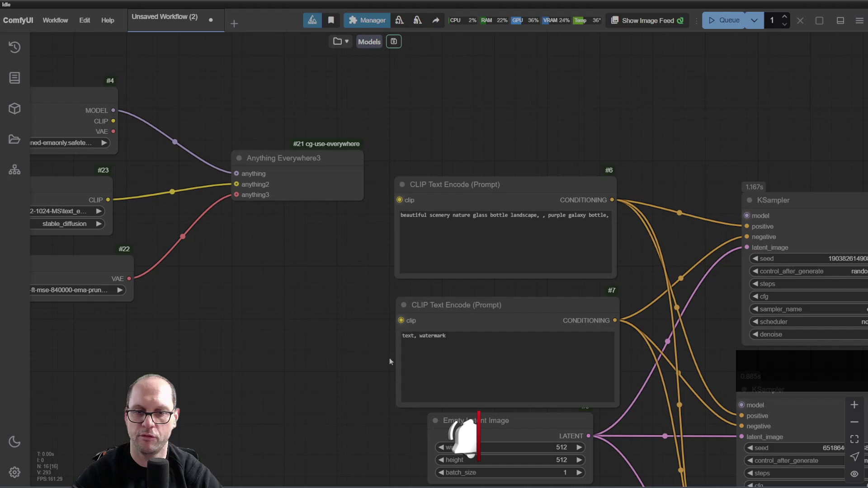
scroll(630, 134, "down", 2)
scroll(631, 134, "down", 3)
left_click_drag(627, 120, 449, 78)
scroll(465, 73, "down", 2)
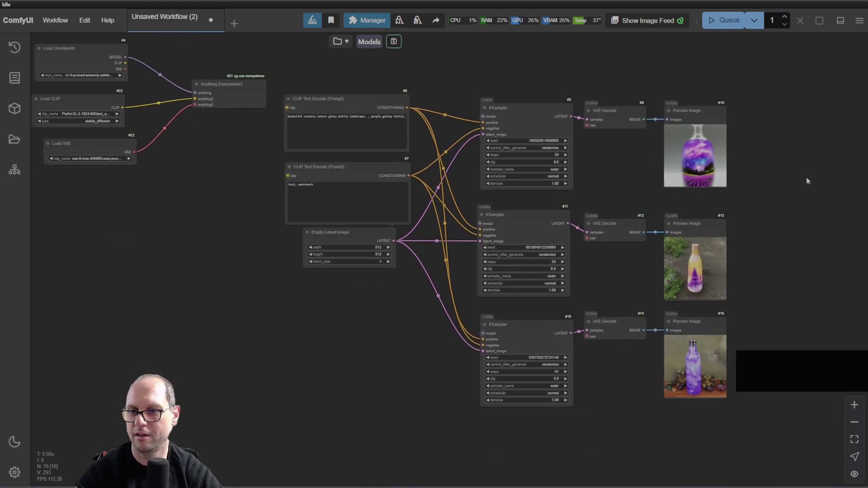